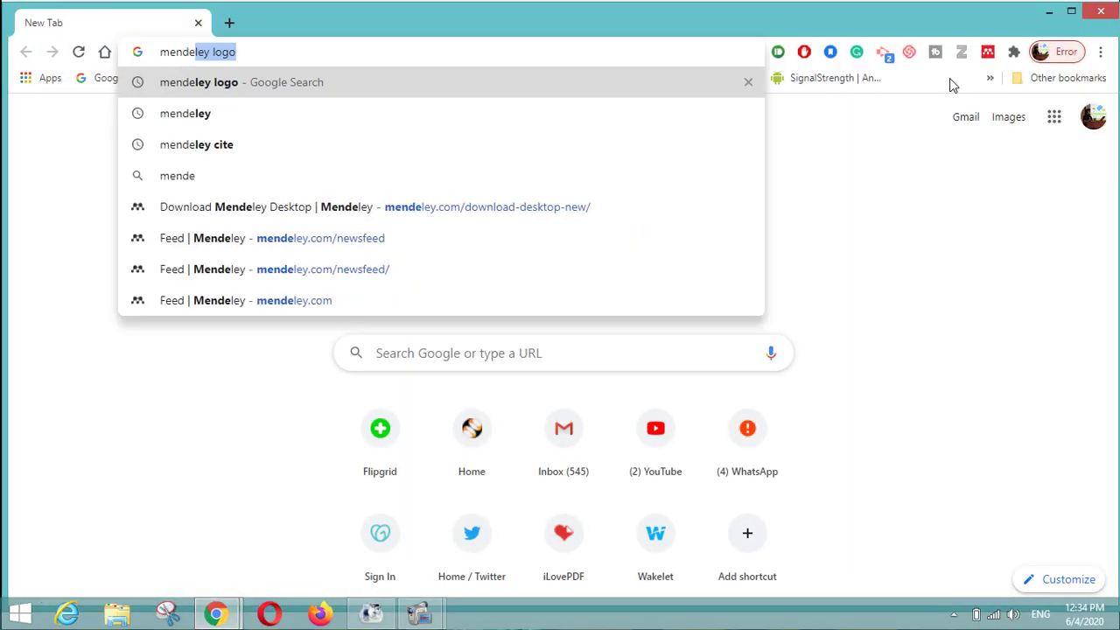
# Step: Search the web for mendeley, open the mendeley.com result, and maximize the browser window
pyautogui.press('BackSpace')
pyautogui.press('Return')
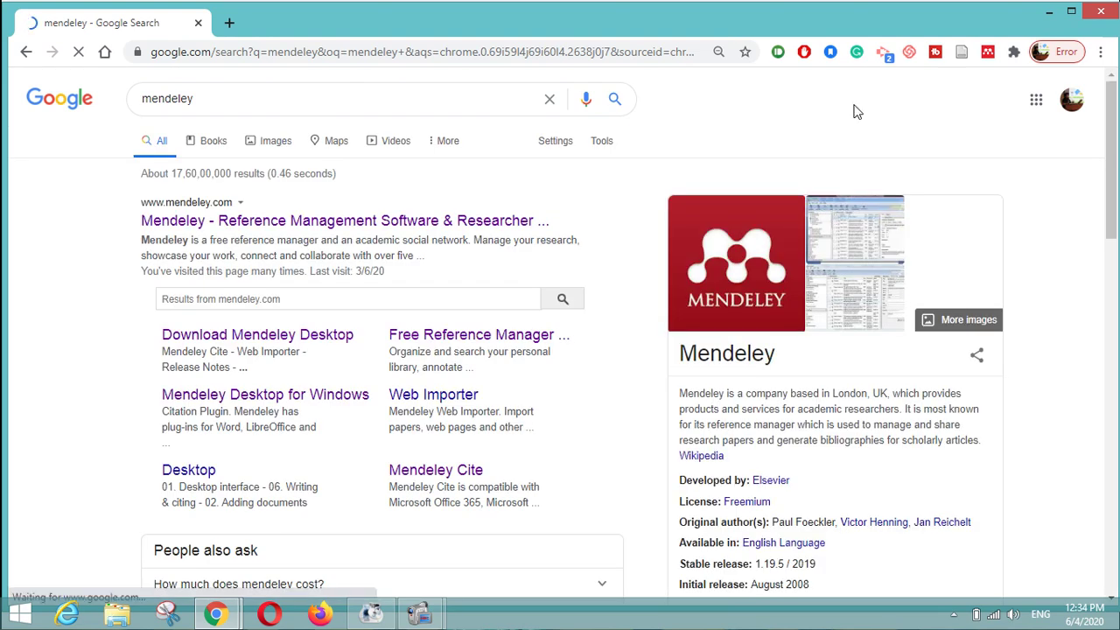
pyautogui.click(439, 235)
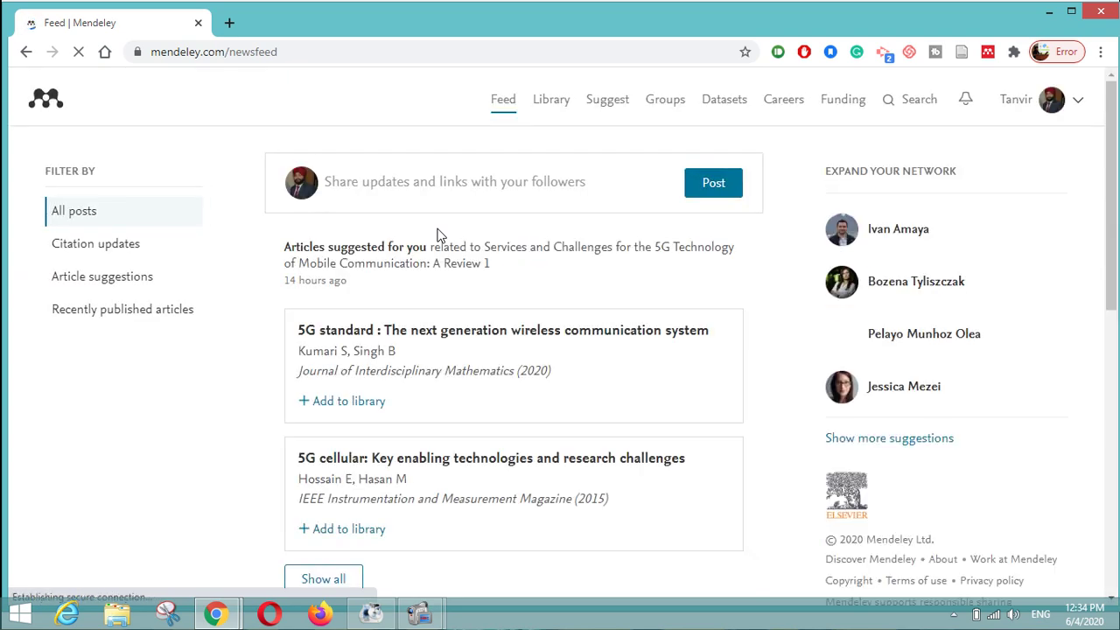
pyautogui.doubleClick(503, 22)
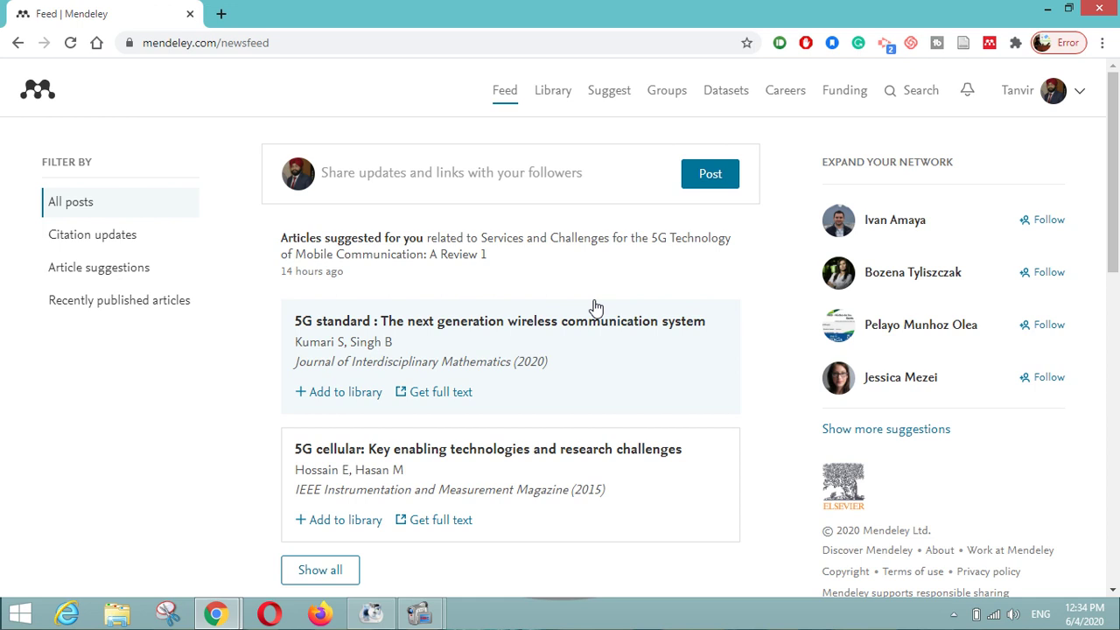
# Step: Filter the Mendeley feed to show only Citation updates
pyautogui.click(131, 241)
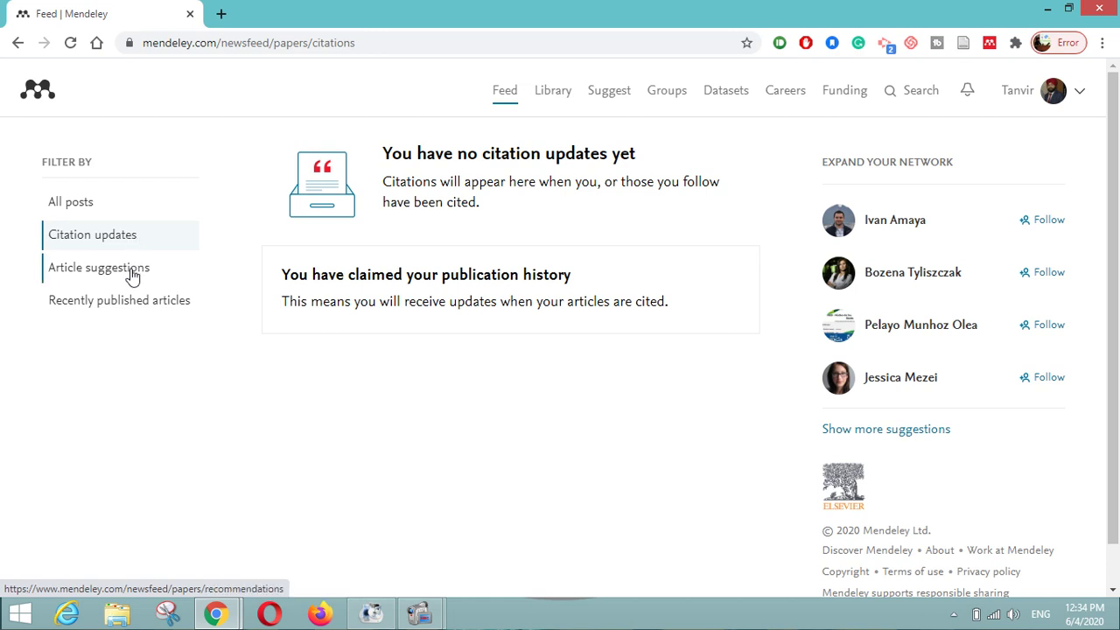
# Step: Switch the feed filter to Article suggestions, then to Recently published articles
pyautogui.click(132, 277)
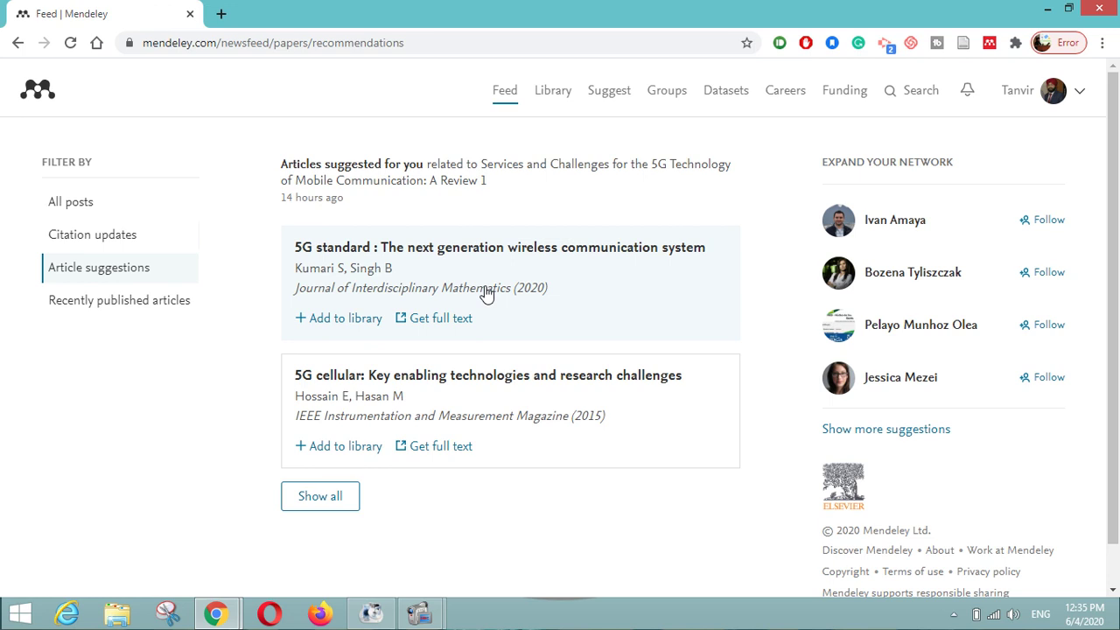
pyautogui.click(158, 300)
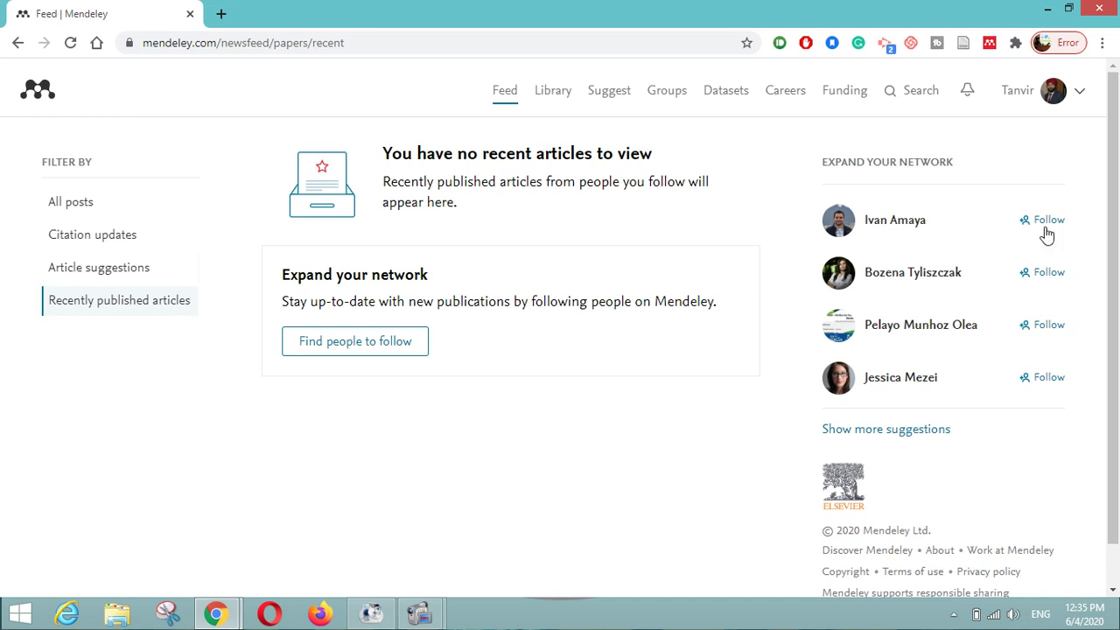
# Step: Browse the documents in the Library, then go to your own profile page
pyautogui.click(543, 105)
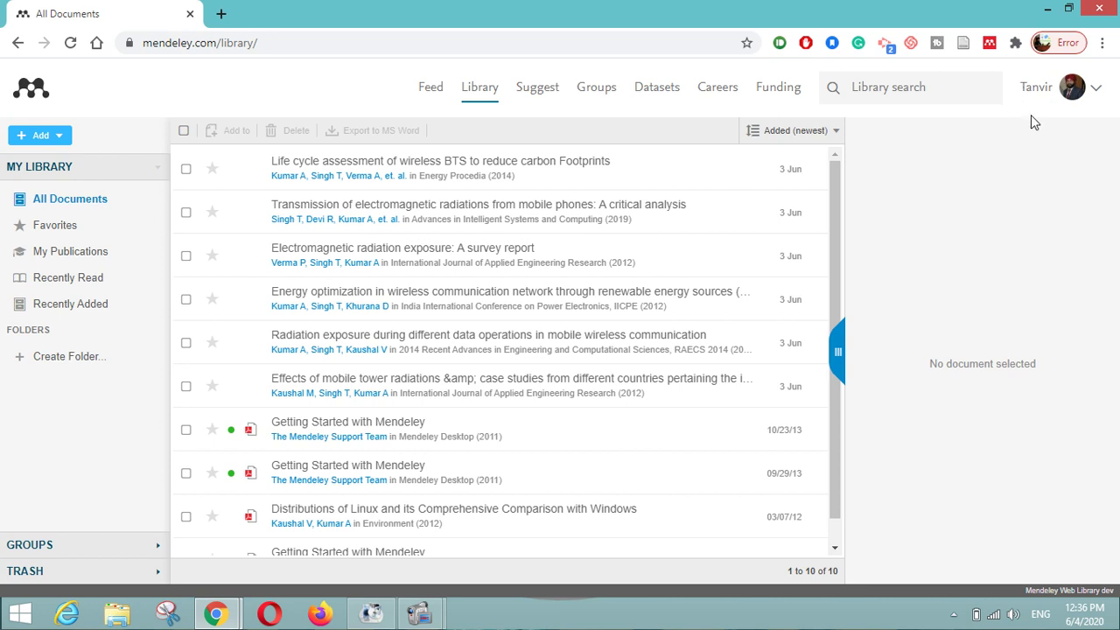
pyautogui.click(1038, 92)
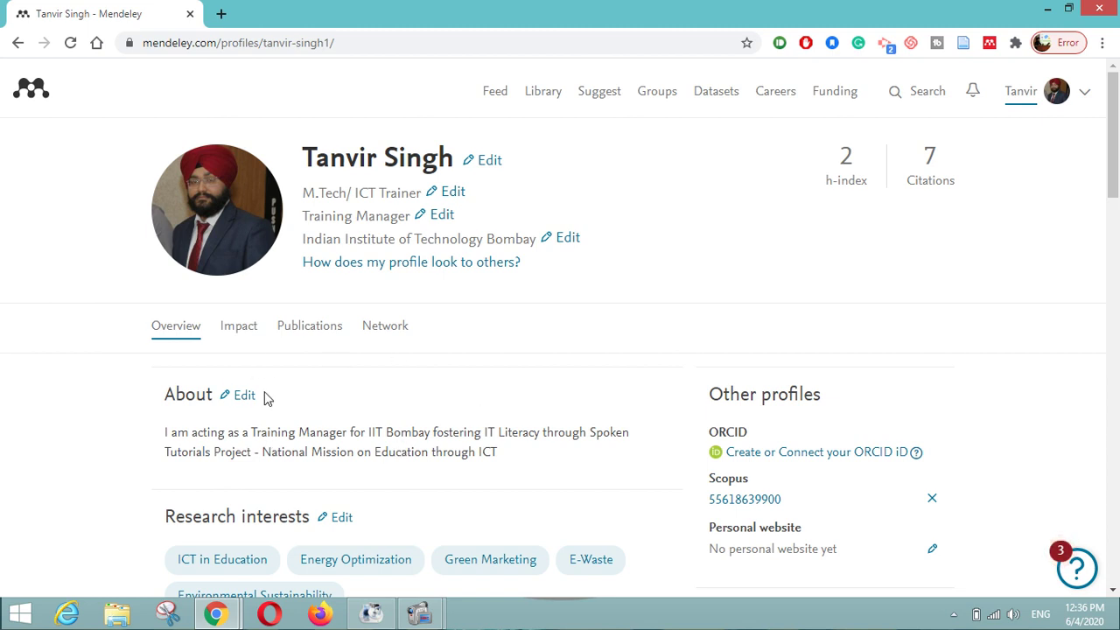
pyautogui.scroll(-3, 146, 425)
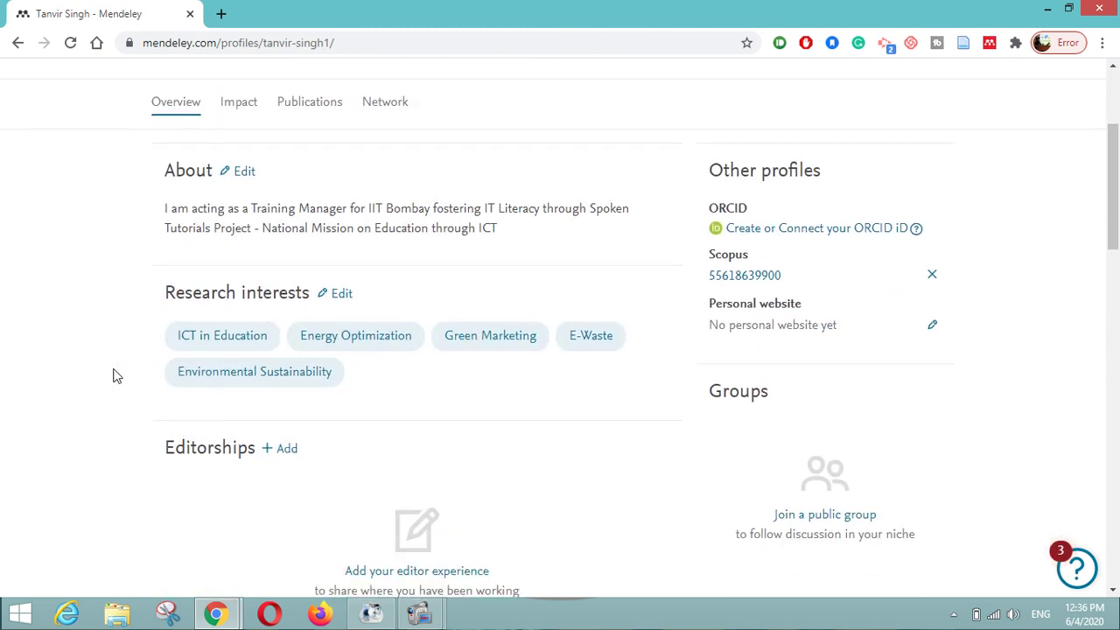
pyautogui.scroll(-2, 118, 373)
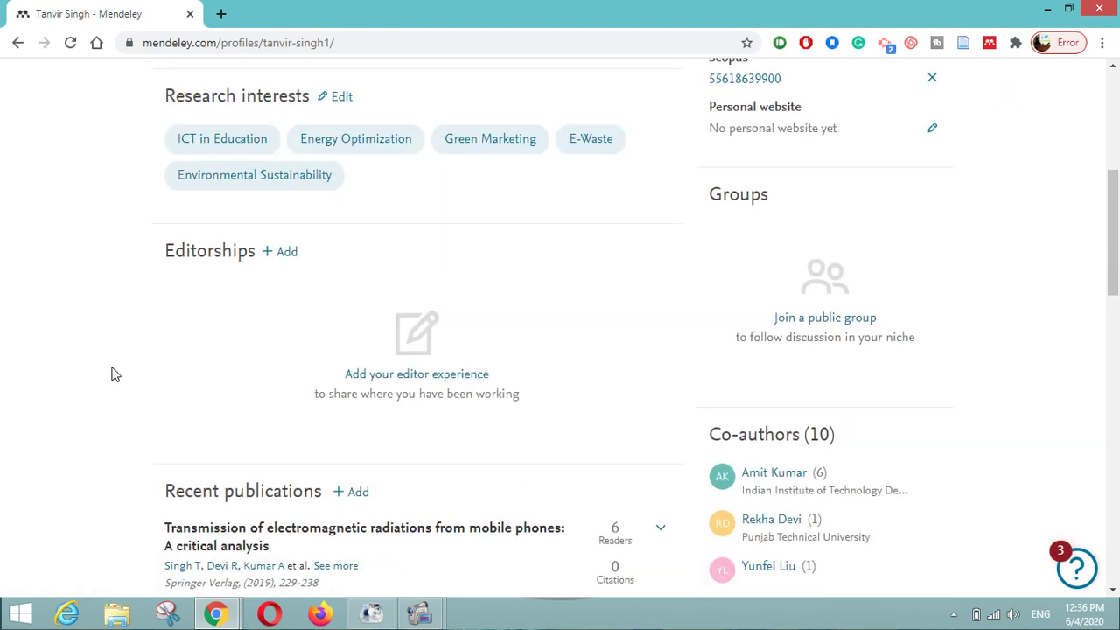
pyautogui.scroll(-3, 111, 373)
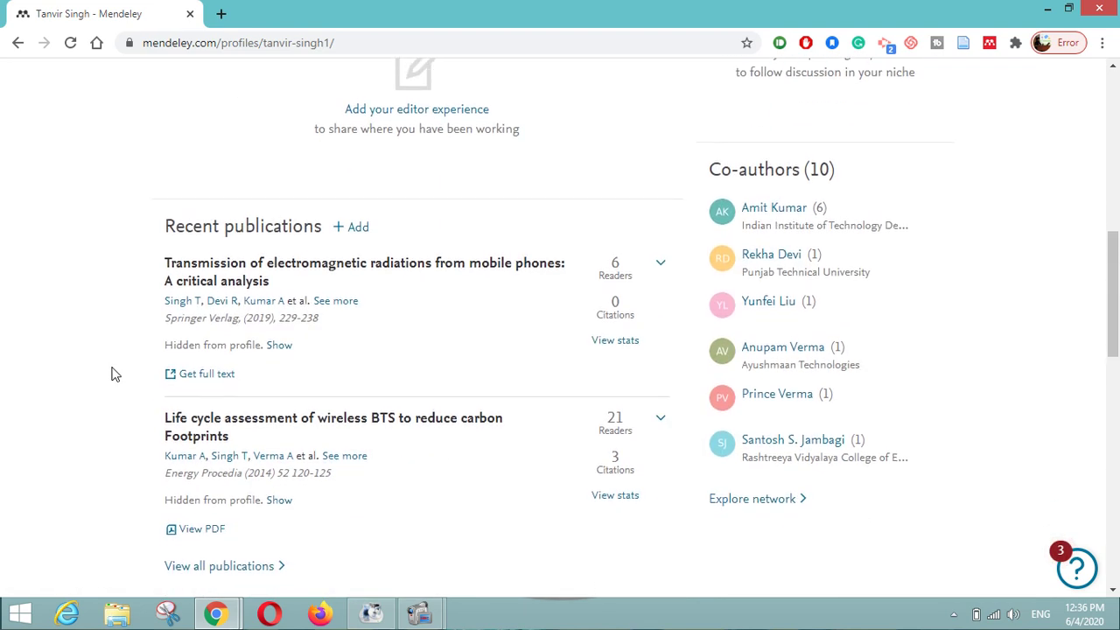
pyautogui.scroll(-3, 111, 374)
pyautogui.scroll(-2, 111, 374)
pyautogui.scroll(-1, 111, 373)
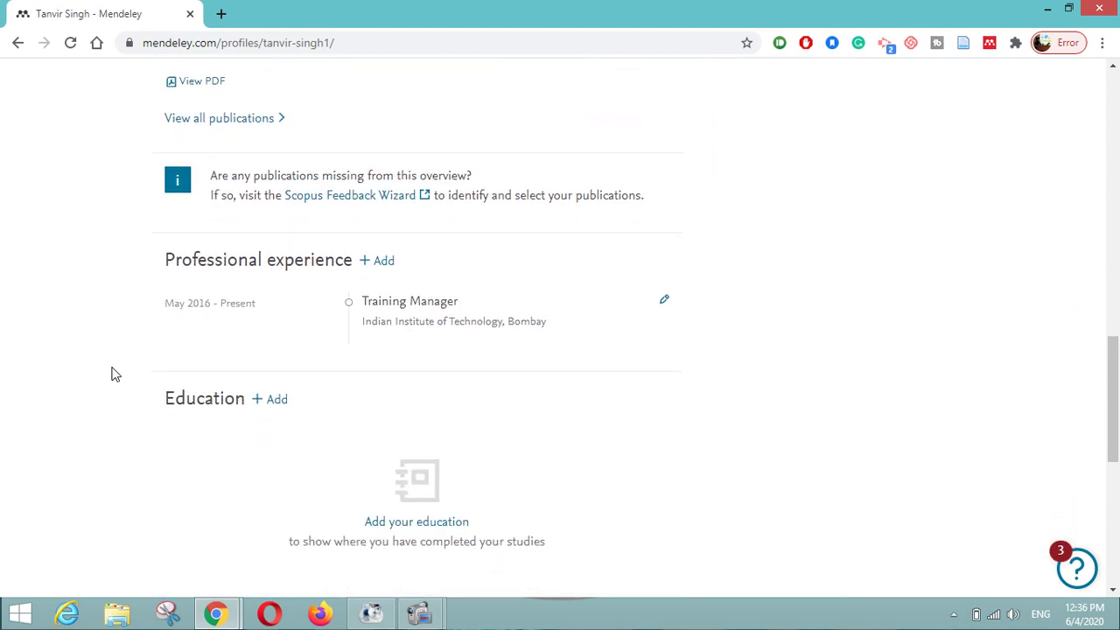
pyautogui.scroll(-1, 111, 374)
pyautogui.scroll(9, 111, 374)
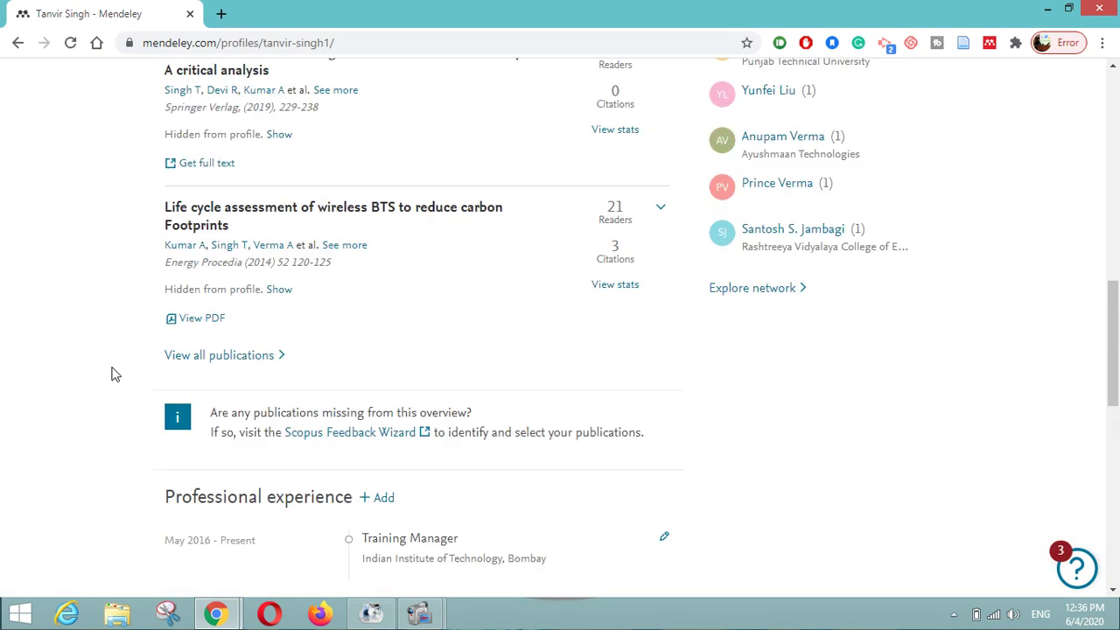
pyautogui.scroll(5, 112, 374)
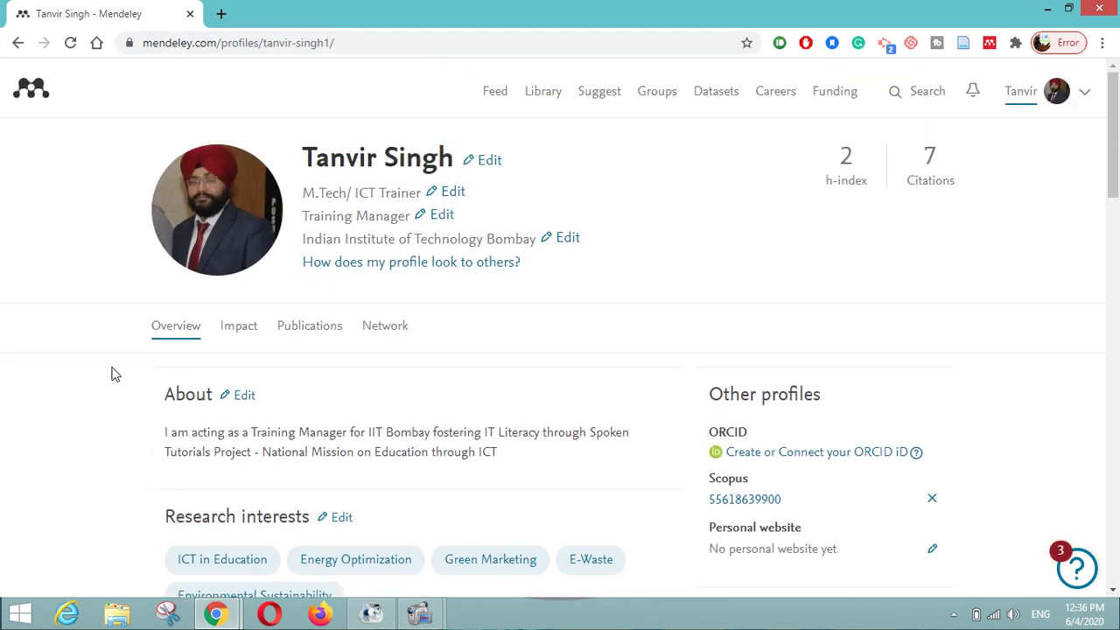
pyautogui.scroll(-2, 583, 405)
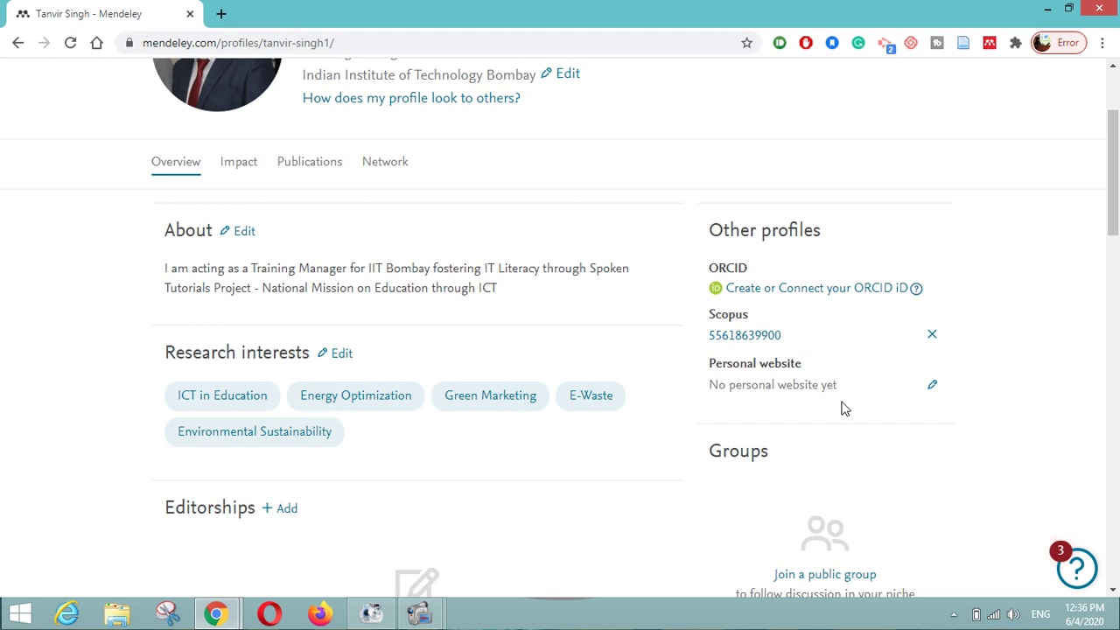
pyautogui.scroll(-2, 843, 409)
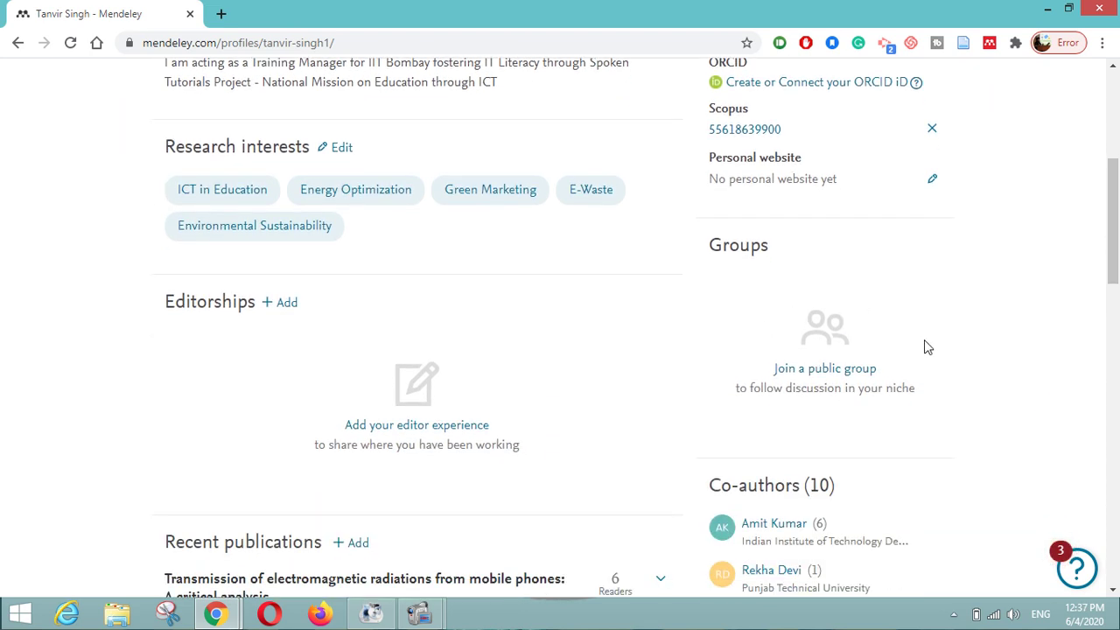
pyautogui.scroll(-3, 834, 318)
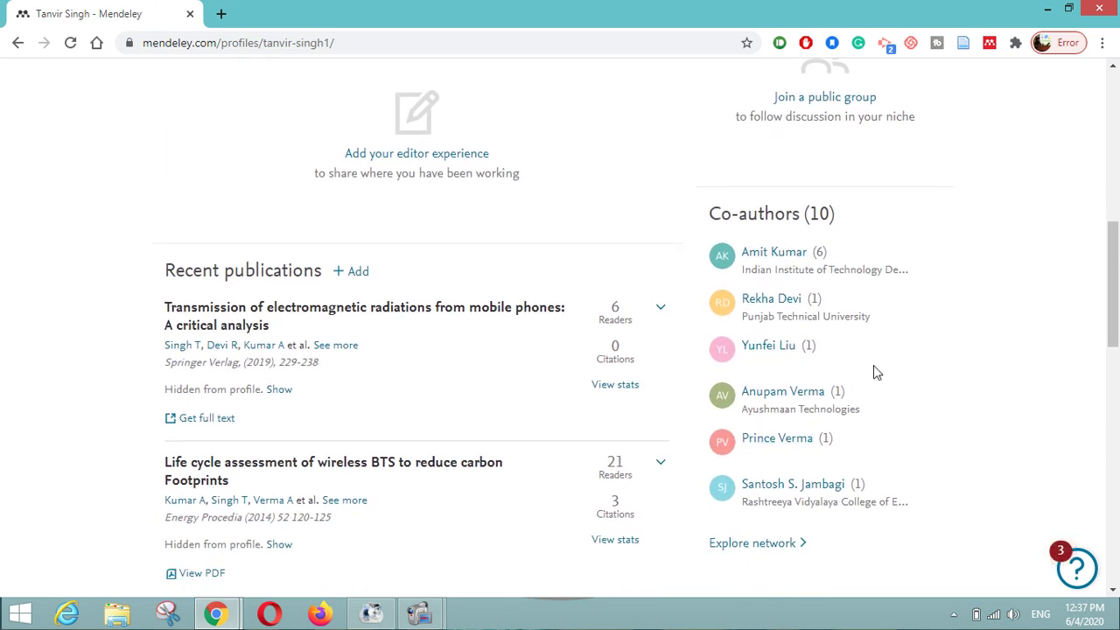
pyautogui.scroll(-2, 873, 366)
pyautogui.scroll(3, 817, 390)
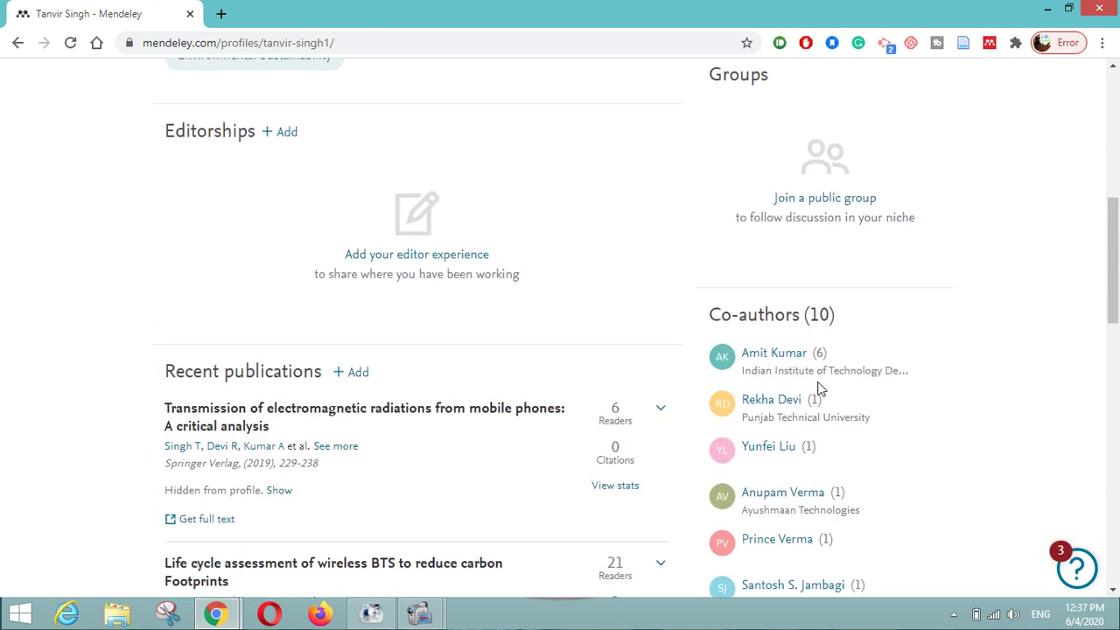
pyautogui.scroll(6, 821, 389)
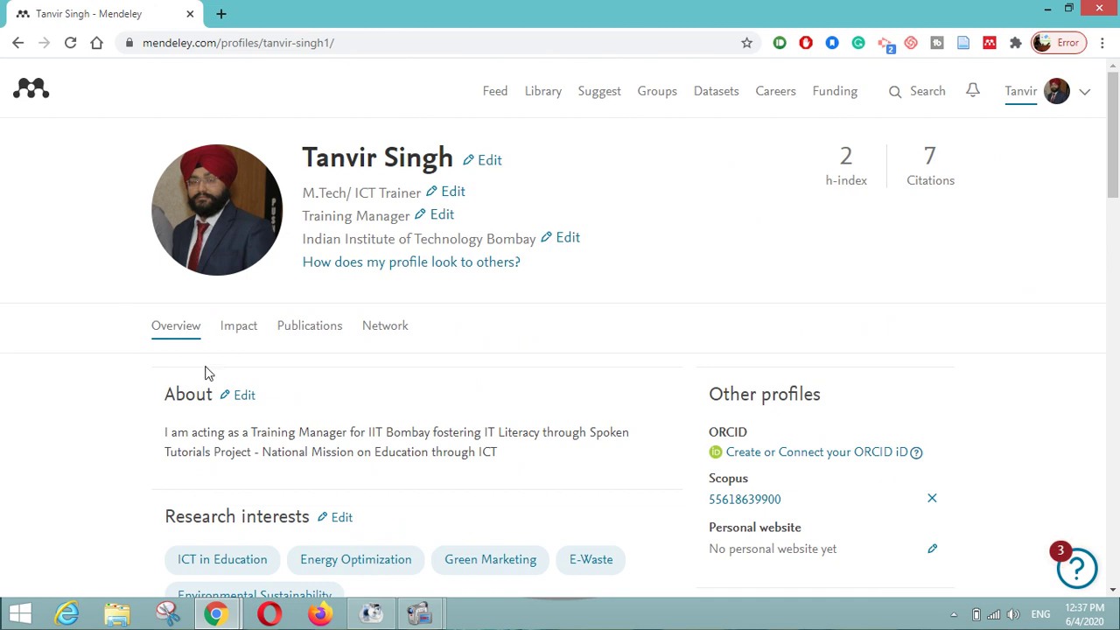
pyautogui.click(248, 333)
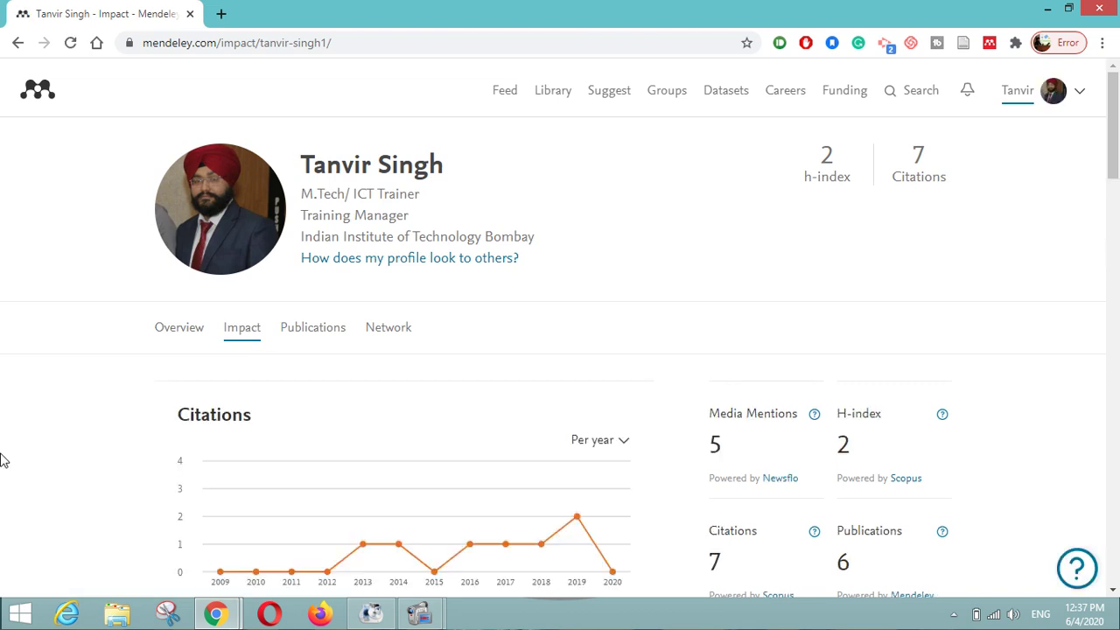
# Step: Review the Impact page's Citations, Readers and Views charts and Mentions in the media
pyautogui.scroll(-1, 2, 460)
pyautogui.scroll(-6, 4, 460)
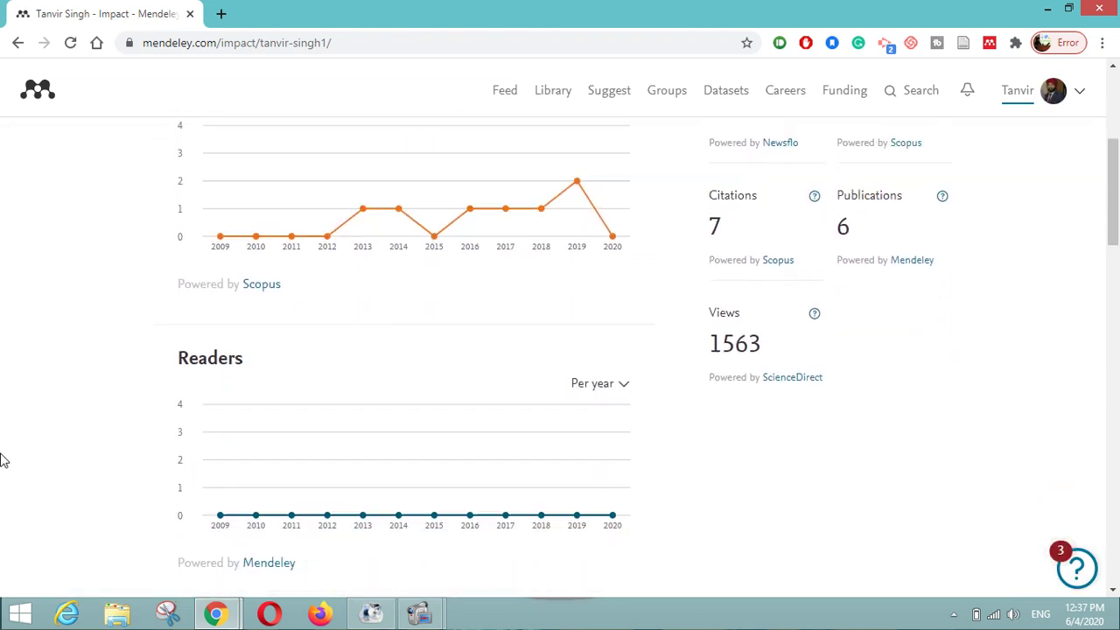
pyautogui.scroll(-2, 3, 460)
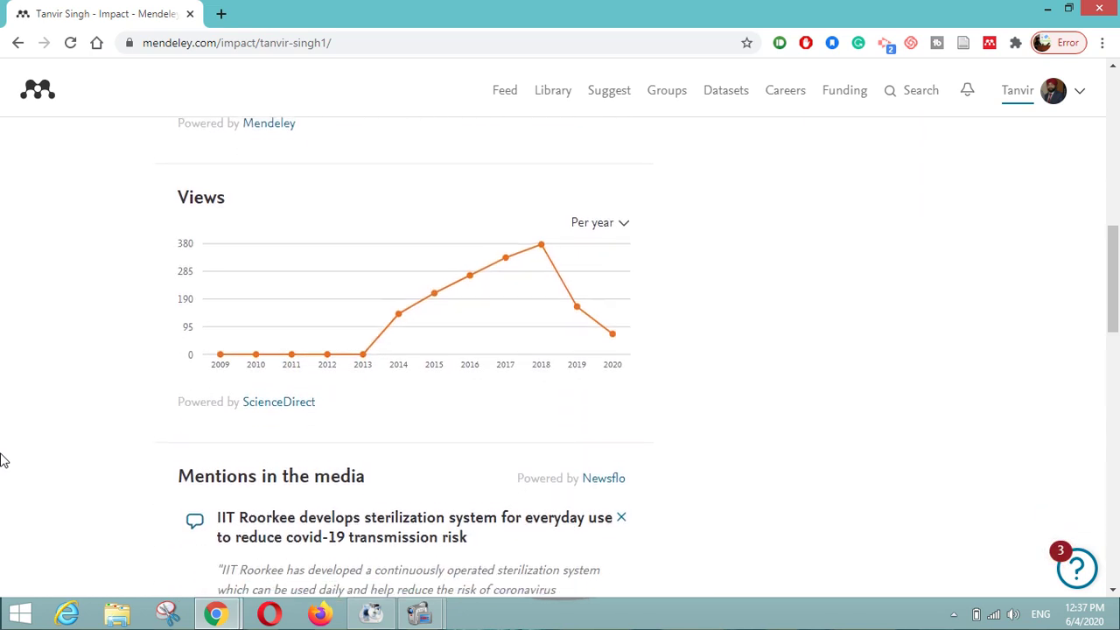
pyautogui.scroll(2, 4, 460)
pyautogui.scroll(-2, 3, 460)
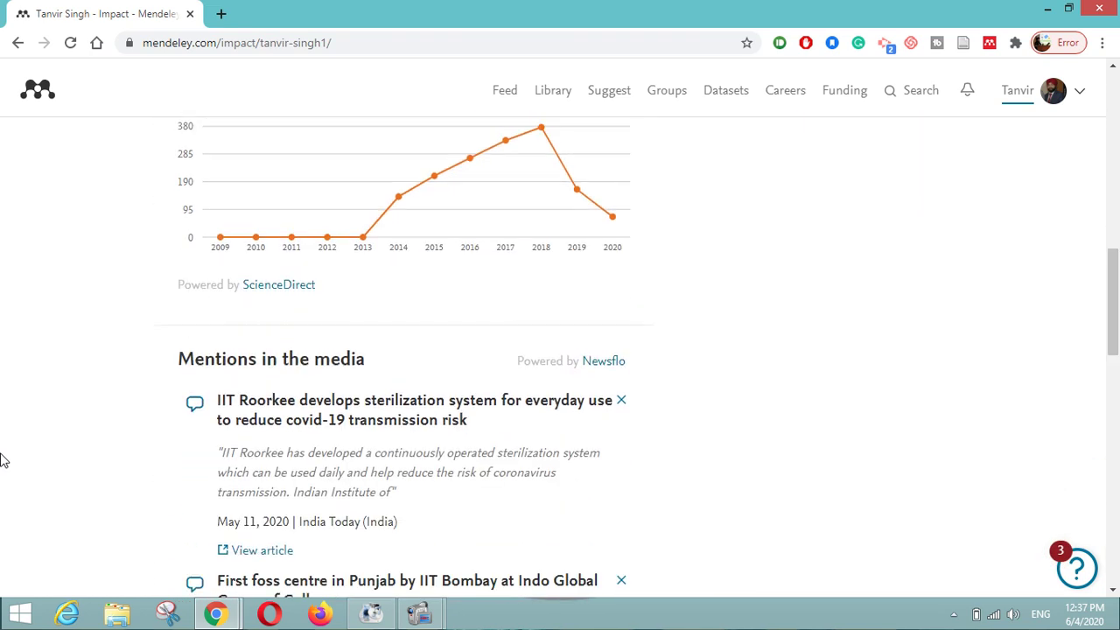
pyautogui.scroll(-4, 119, 446)
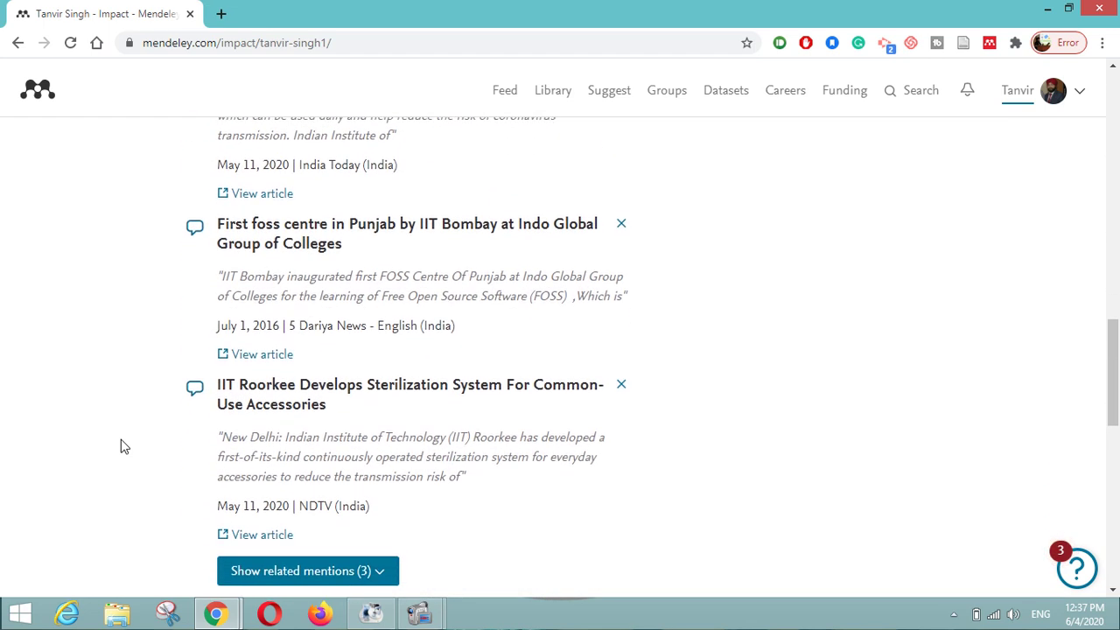
pyautogui.scroll(6, 122, 446)
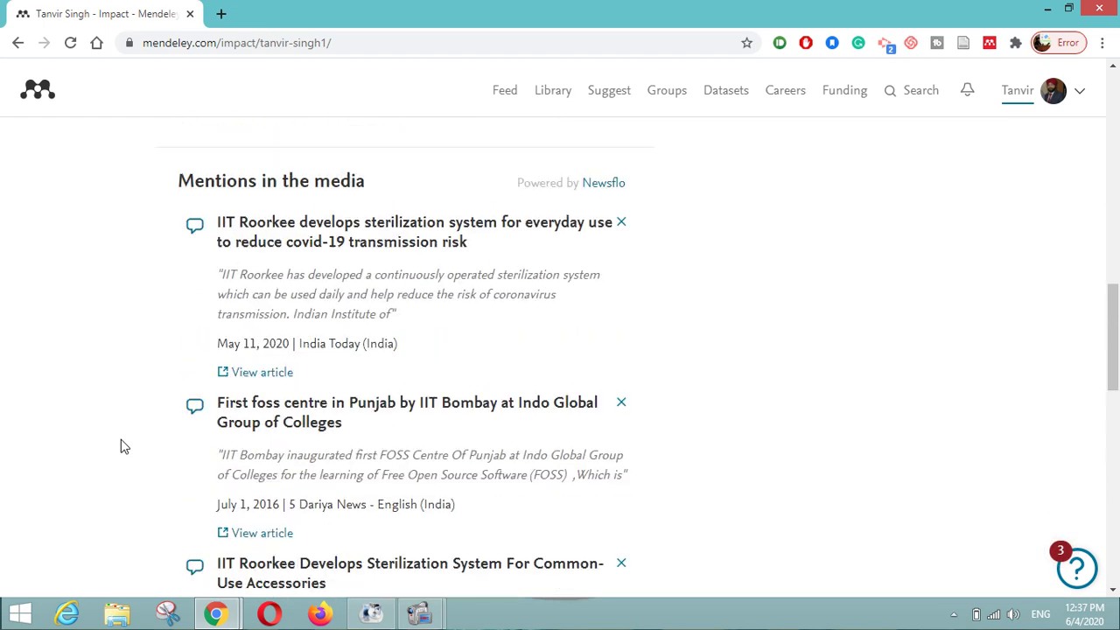
pyautogui.scroll(8, 123, 446)
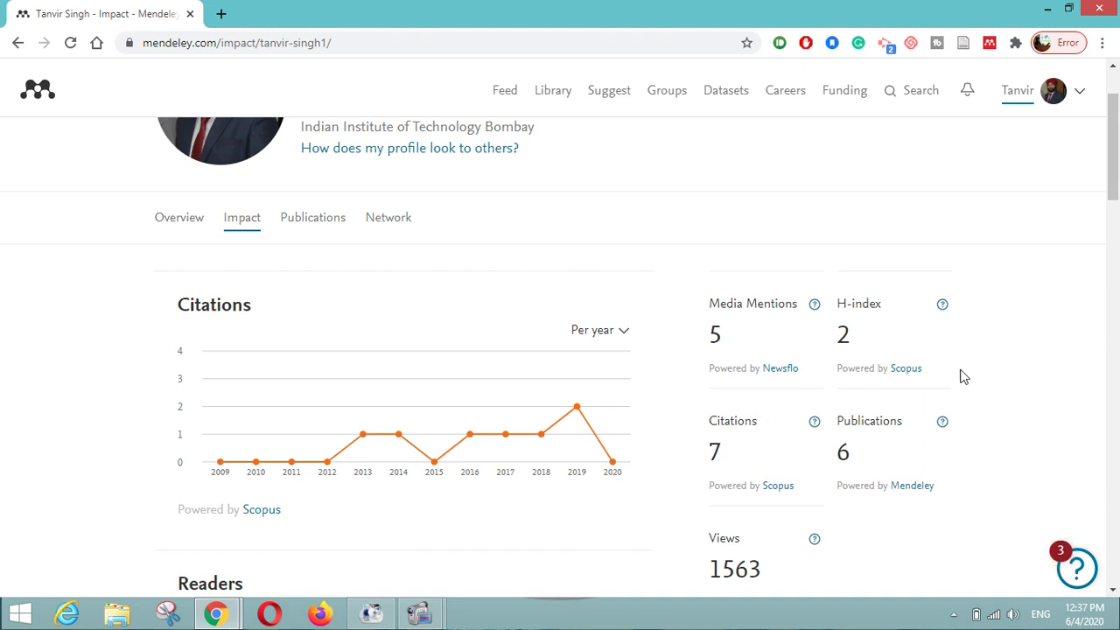
pyautogui.scroll(-2, 880, 481)
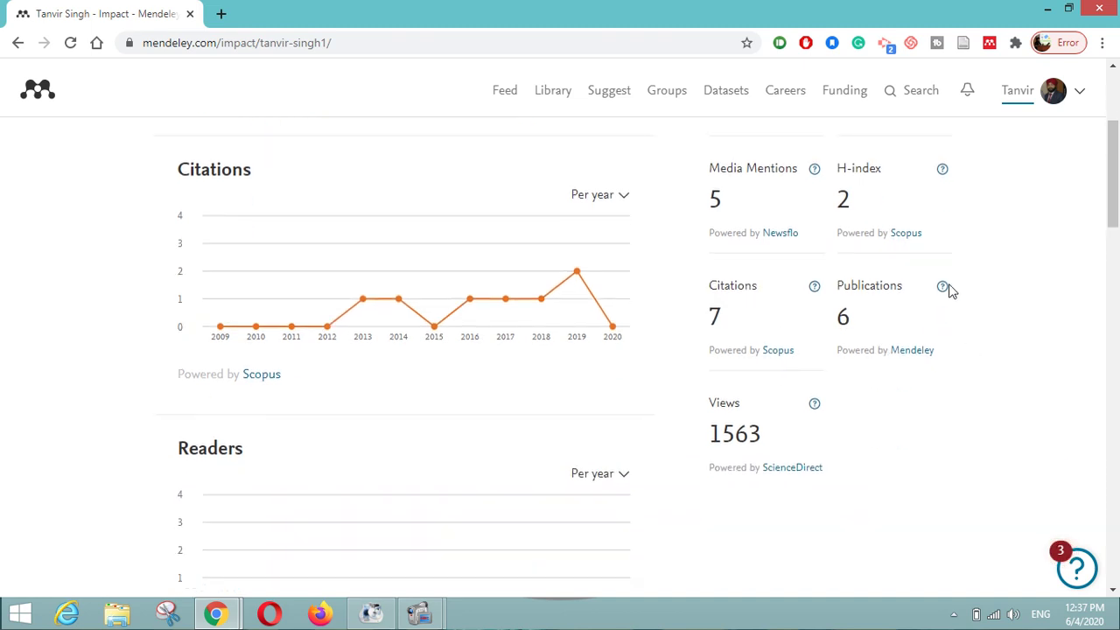
pyautogui.scroll(3, 829, 446)
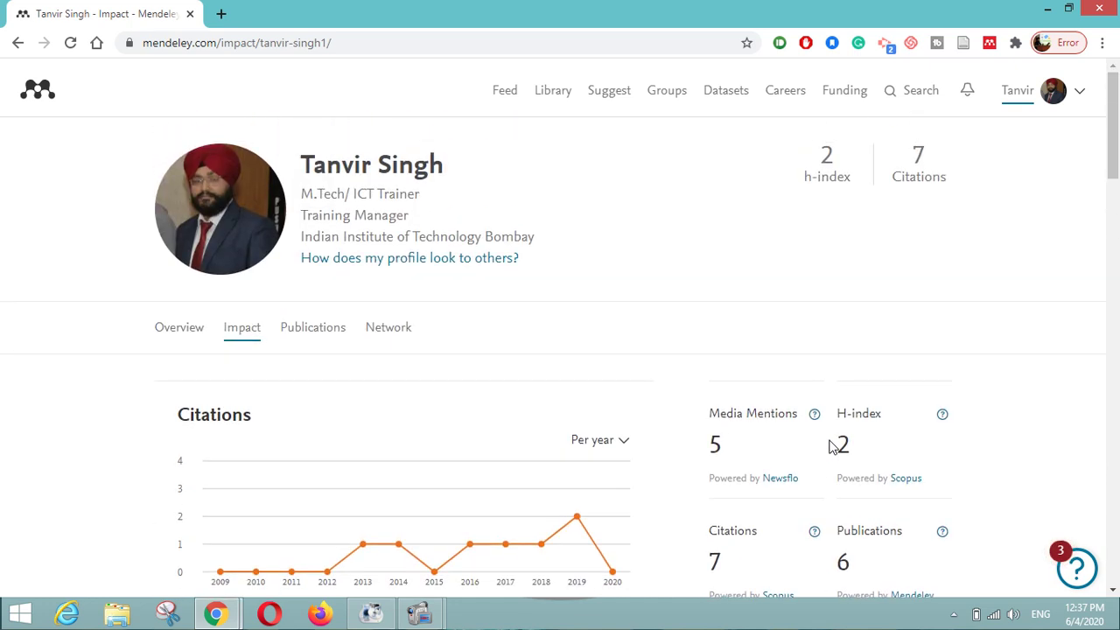
pyautogui.click(323, 329)
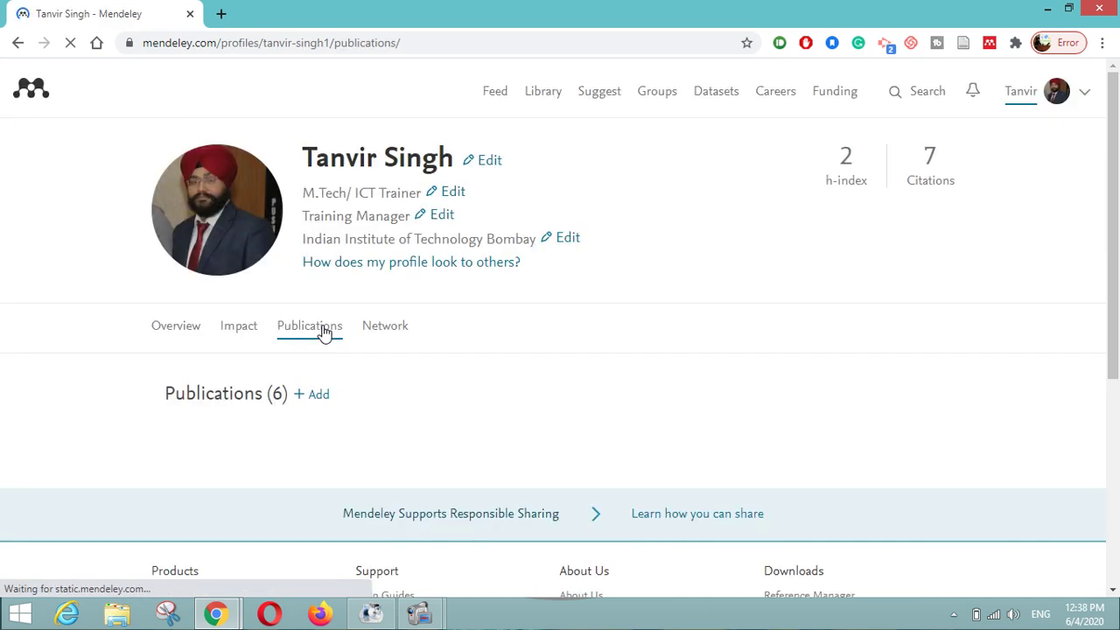
# Step: Scroll down to see the six publications with their readers and citations
pyautogui.scroll(-1, 324, 333)
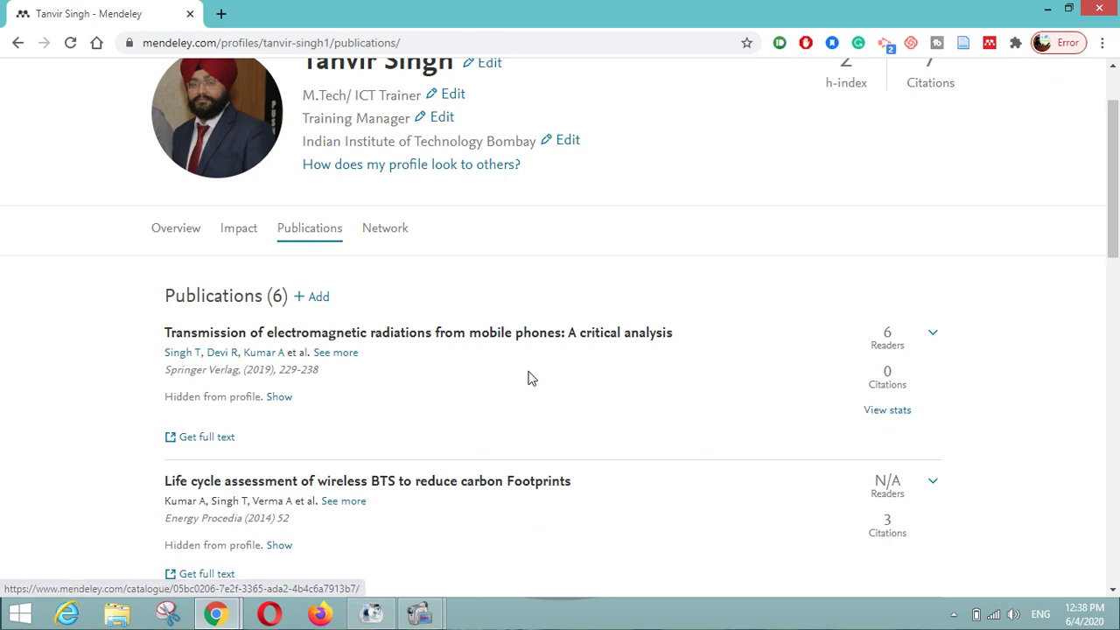
# Step: Look through the 10 co-authors on the Network tab, then return to the Google Slides presentation
pyautogui.click(387, 245)
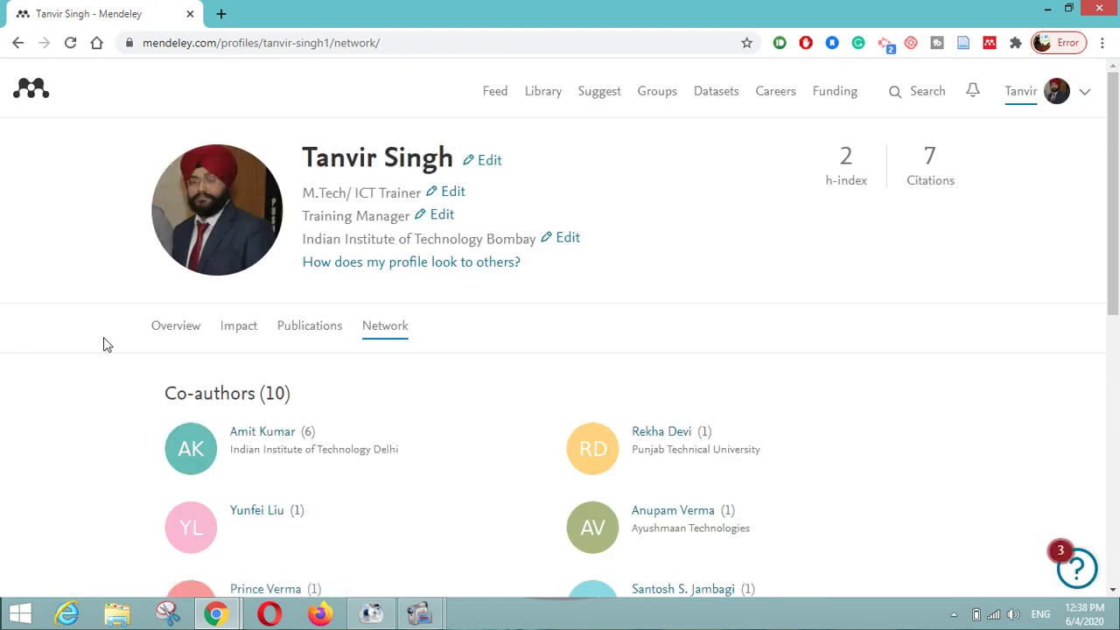
pyautogui.scroll(-2, 146, 392)
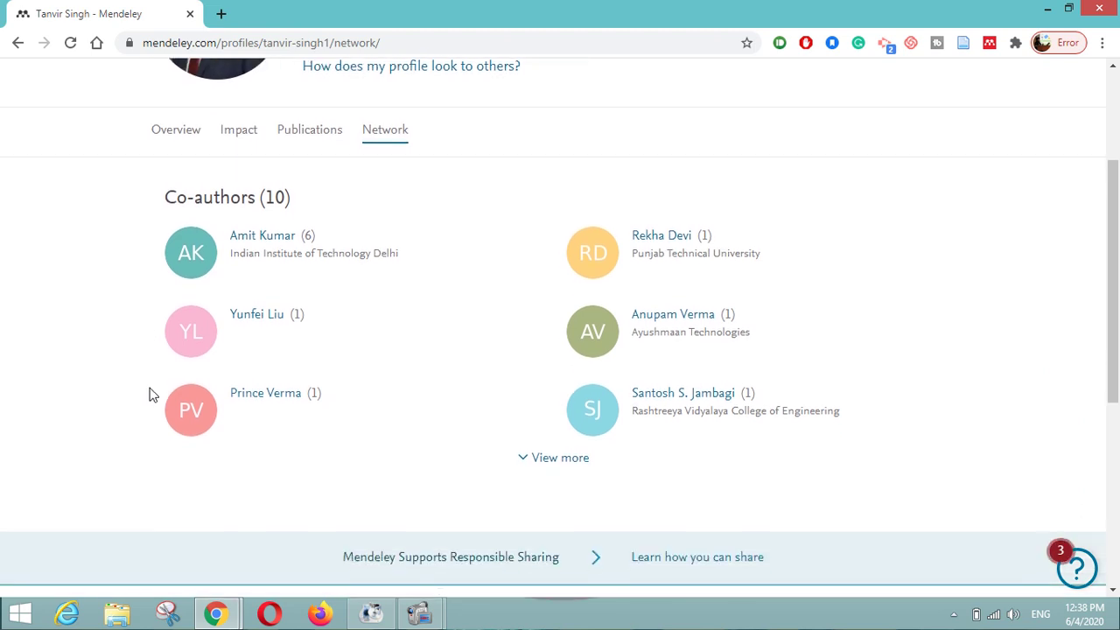
pyautogui.scroll(2, 416, 362)
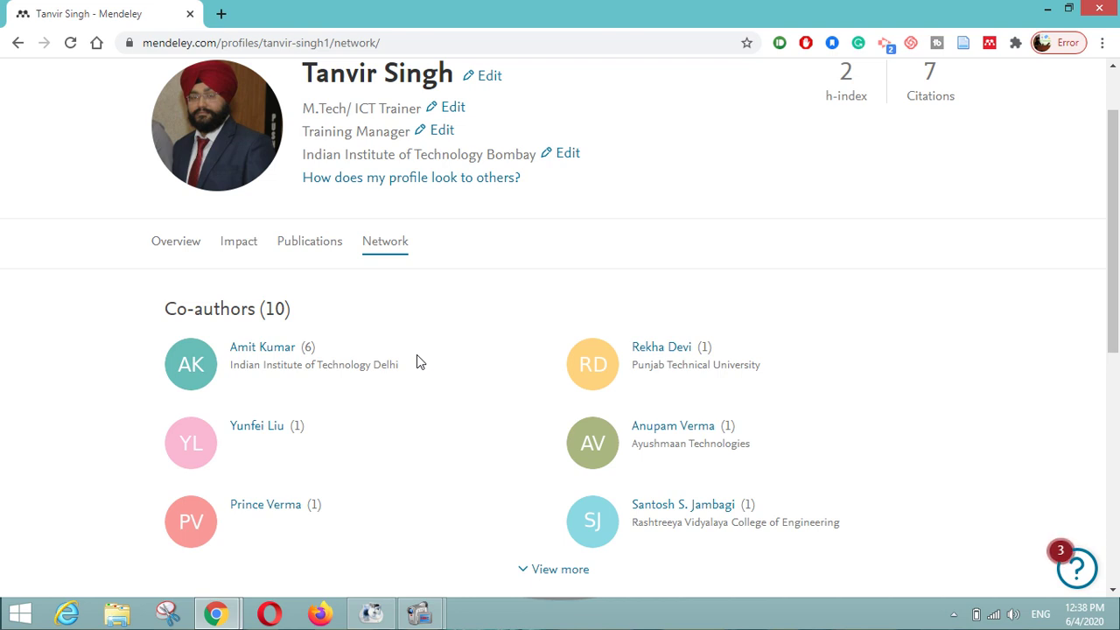
pyautogui.scroll(1, 417, 361)
pyautogui.scroll(2, 417, 355)
pyautogui.hotkey('alt', 'Tab')
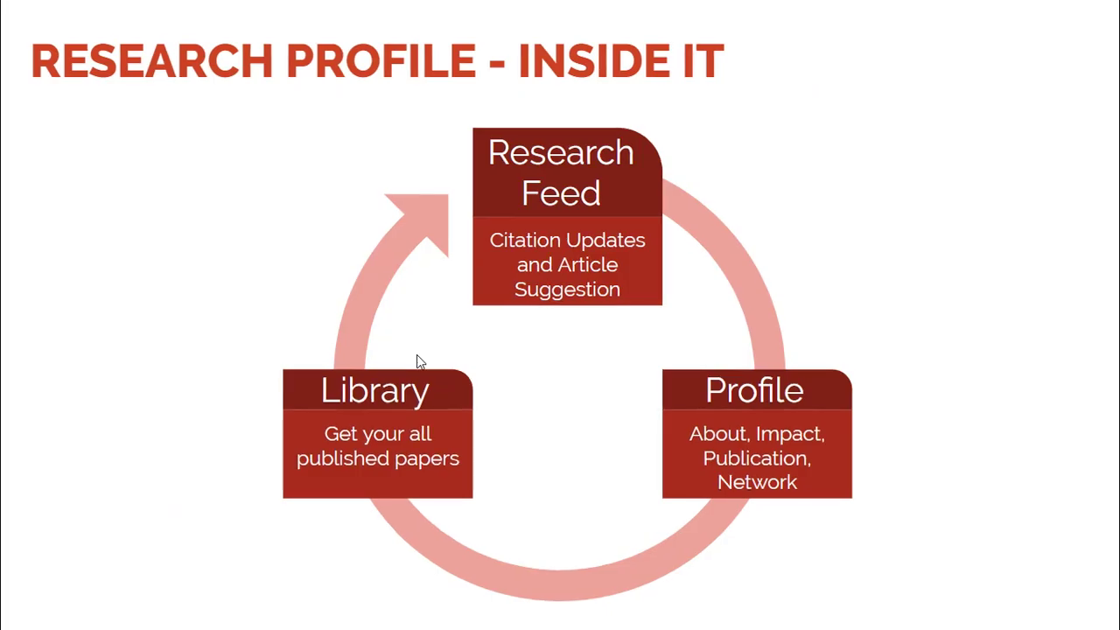